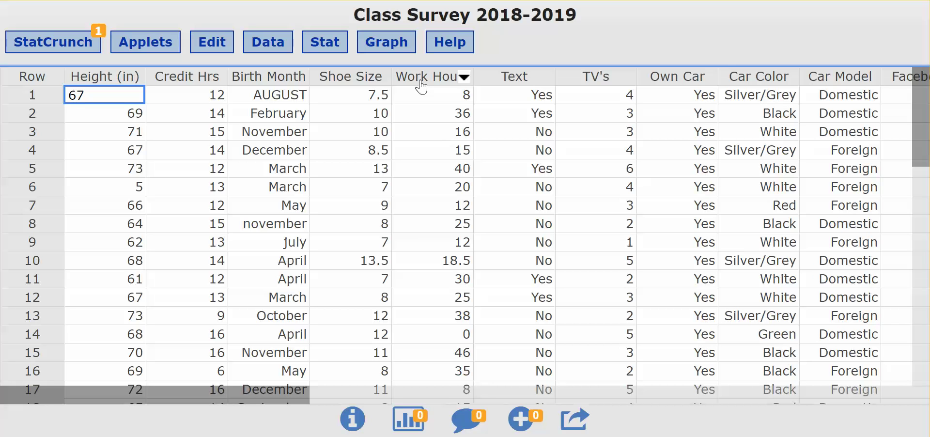
Step: Create a frequency histogram of the Work Hours column and move its window over the middle of the data table
click(392, 47)
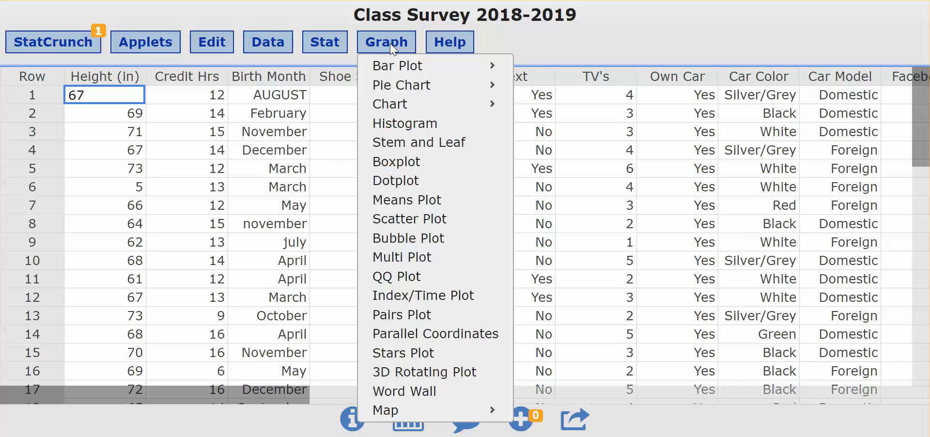
click(400, 127)
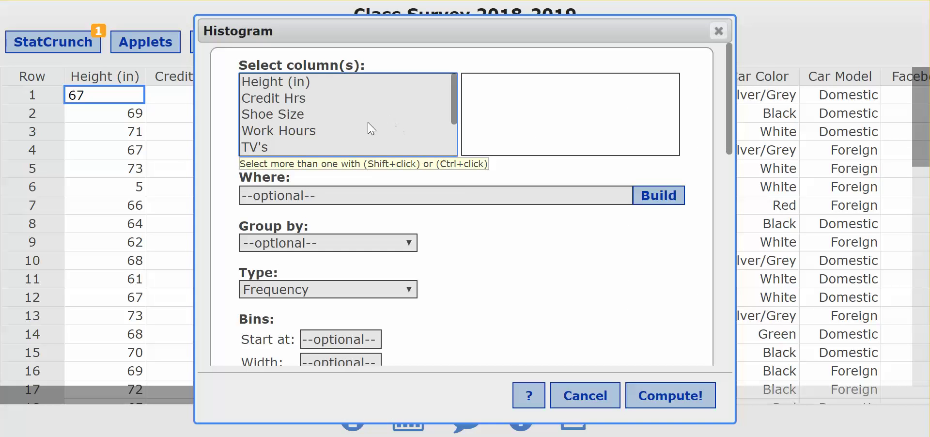
click(290, 137)
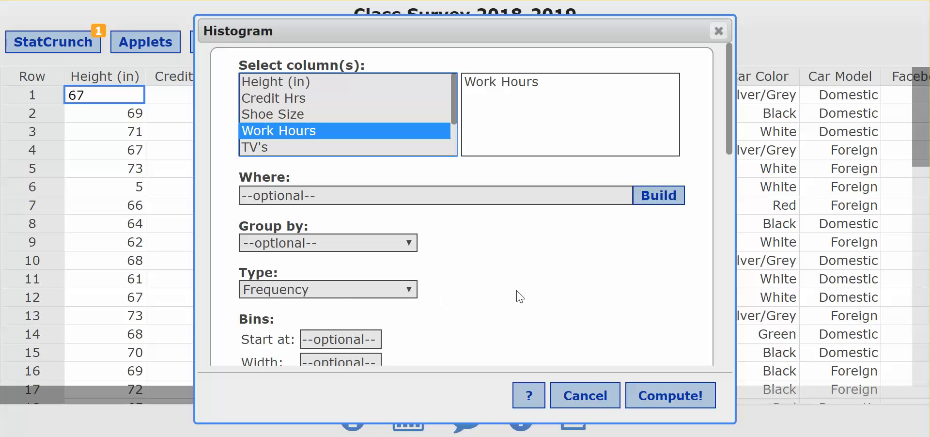
click(662, 403)
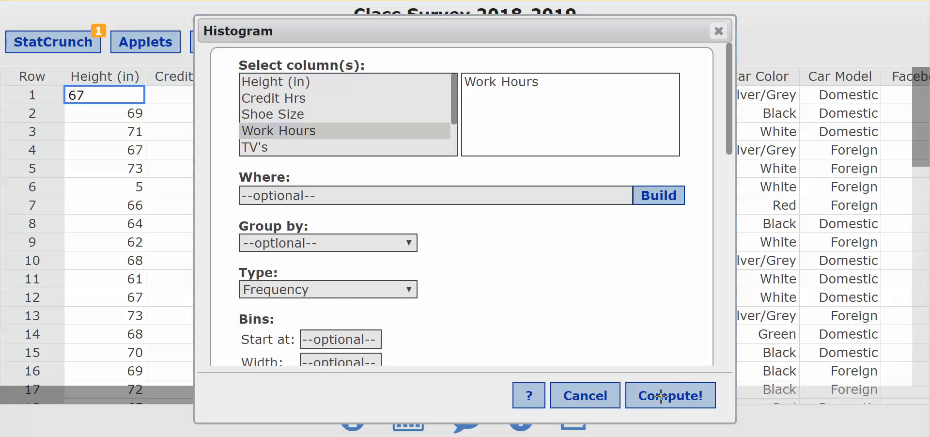
drag(635, 135, 341, 46)
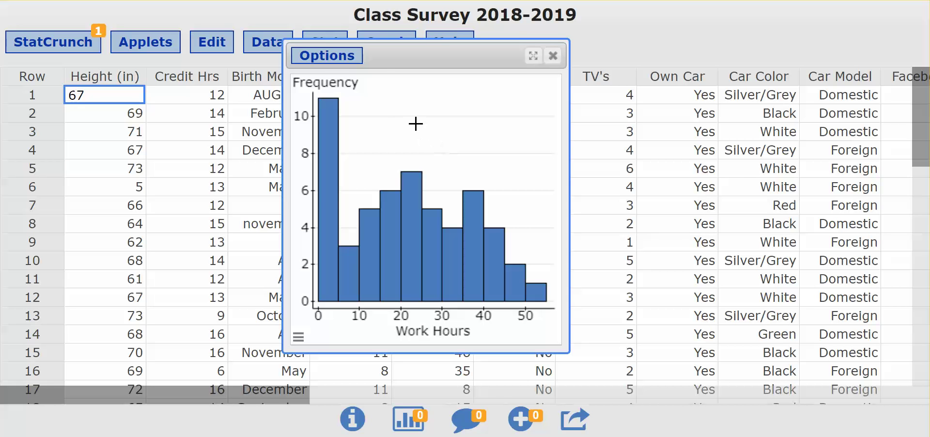
Step: Copy the Work Hours histogram to the clipboard as an image
click(328, 57)
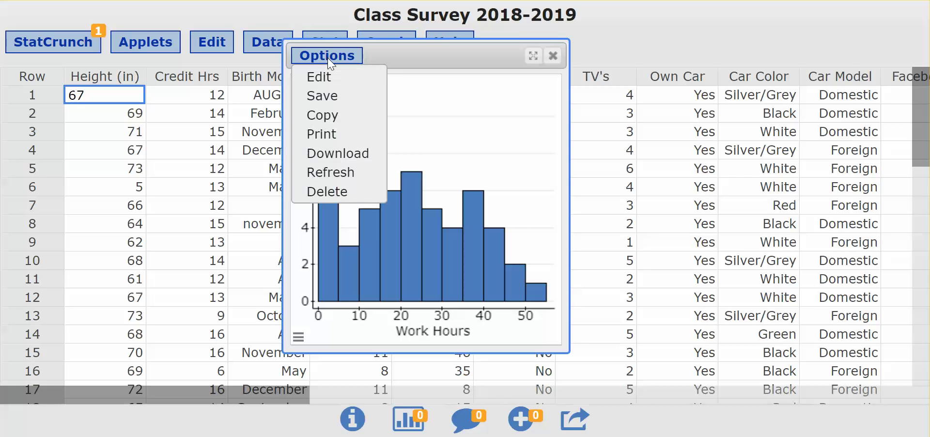
click(334, 119)
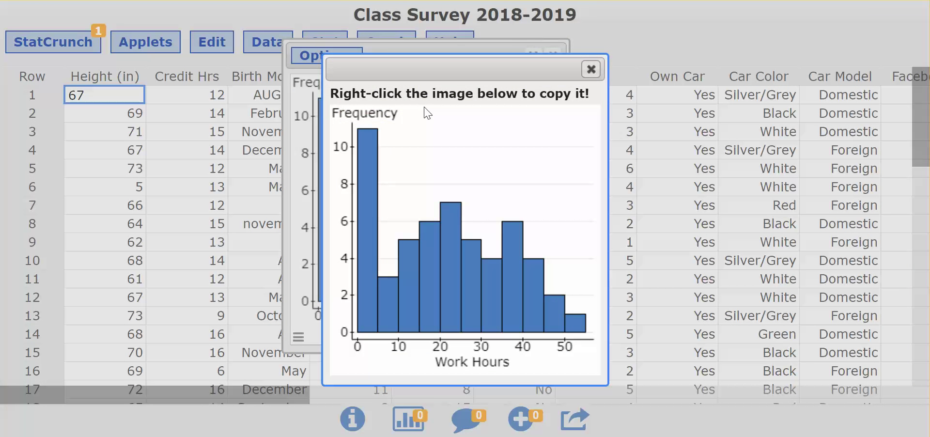
mouse_move(426, 158)
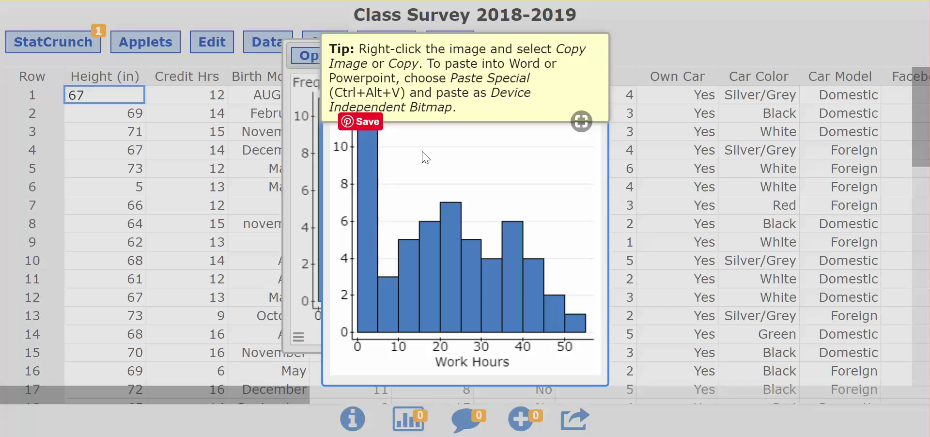
right_click(433, 188)
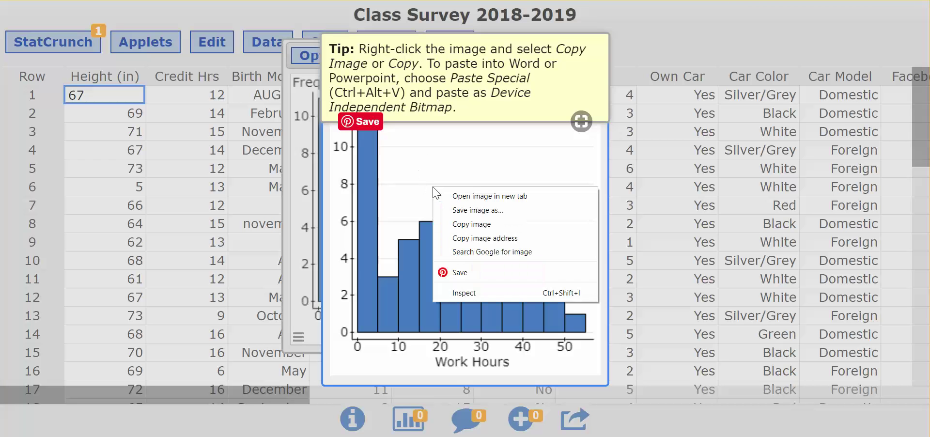
click(459, 226)
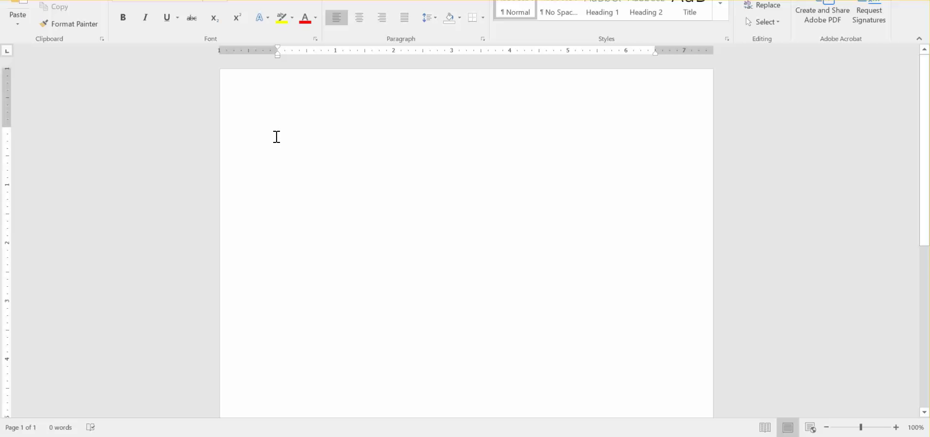
Step: In the blank Word document, paste the histogram as a Device Independent Bitmap and move it to the right side of the page
click(16, 27)
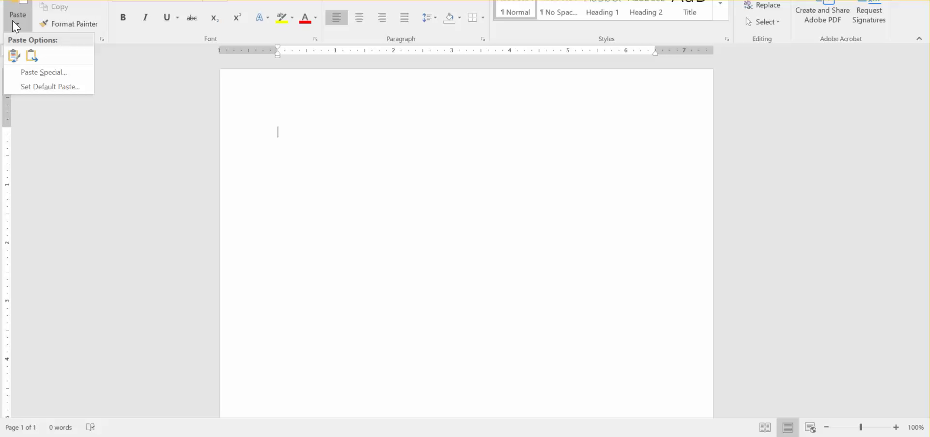
click(43, 72)
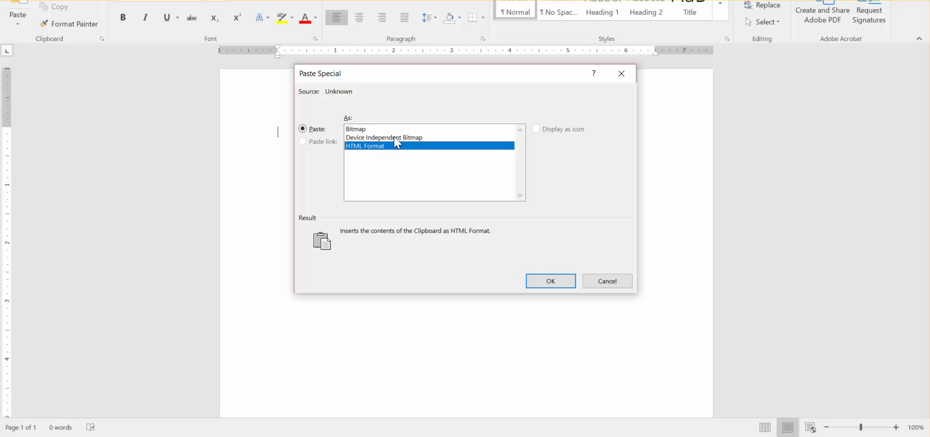
click(375, 140)
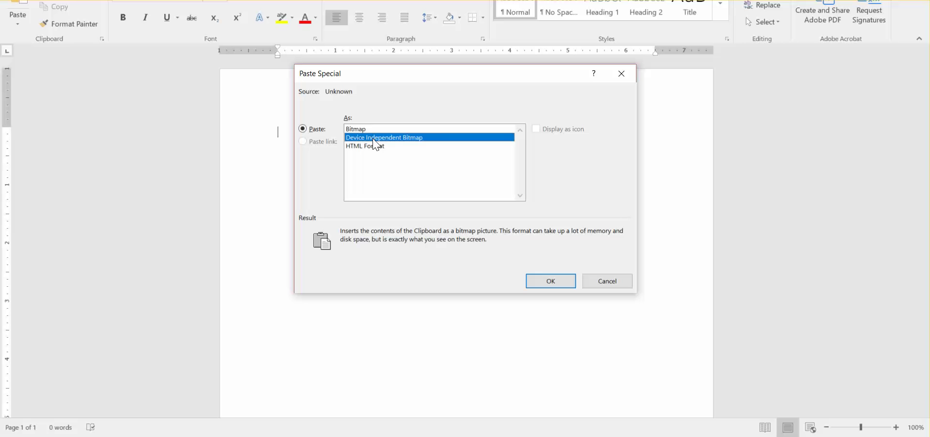
click(551, 281)
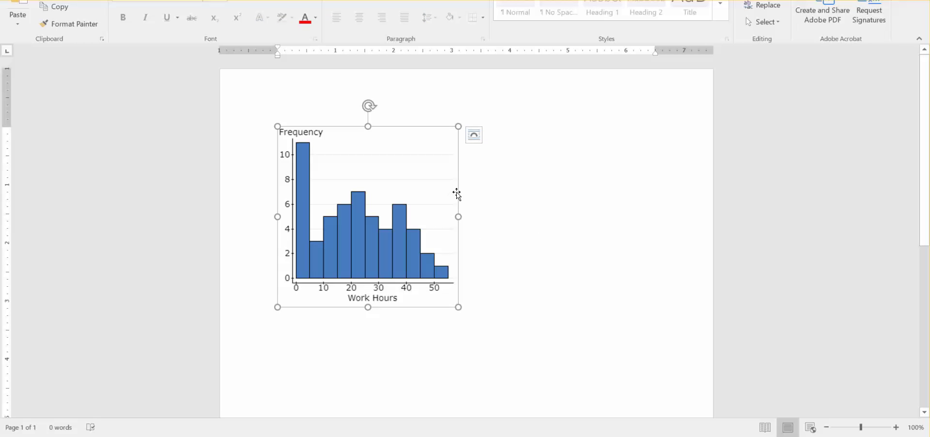
drag(367, 200, 547, 232)
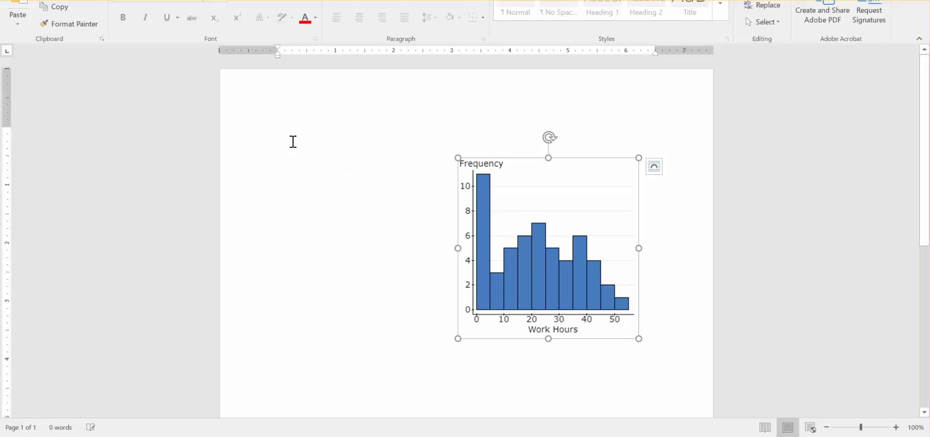
Step: Enter the sample text "Fka;lsdfjkad;lsjfkad;lsjka;jkdslfjda;ls" on the first line and move the histogram up beside it
click(278, 142)
text(Fka;lsdfjkad;ls)
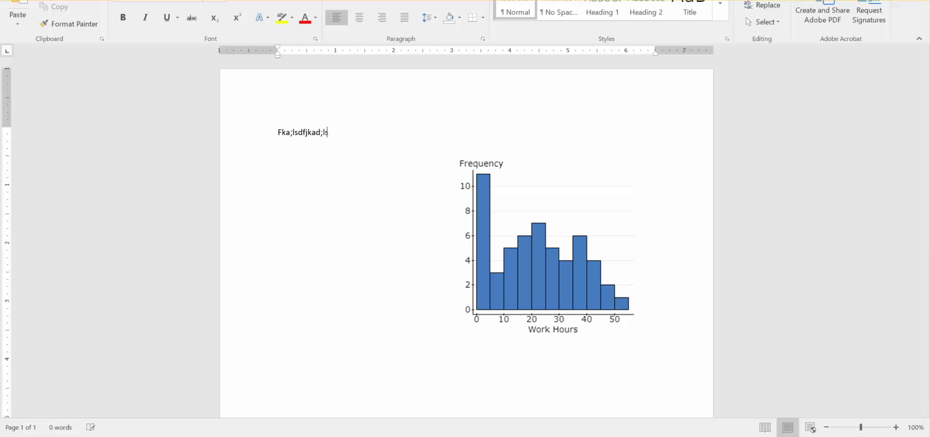
text(jfkad;lsjka;jkdslfjda;ls)
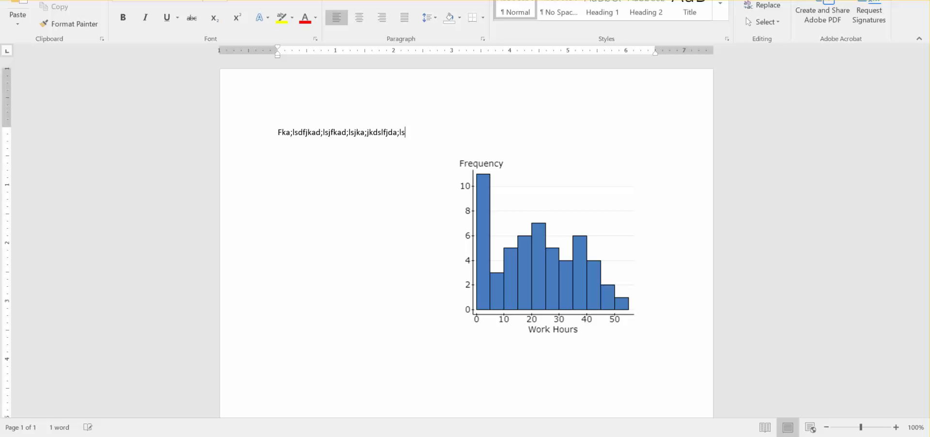
drag(558, 234, 525, 202)
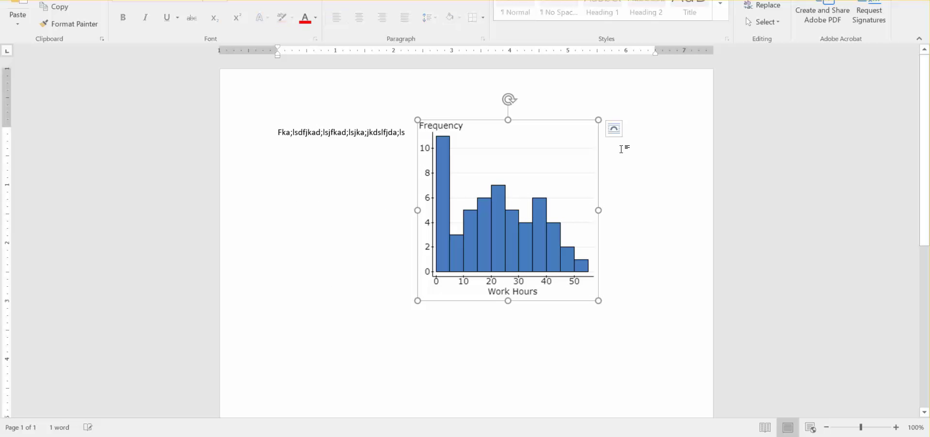
drag(540, 151, 560, 151)
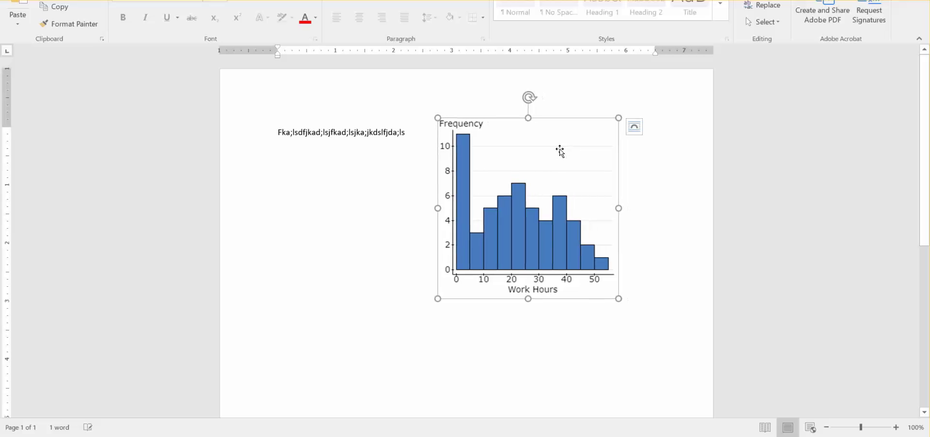
Step: Set the histogram's layout to In Line with Text
click(635, 128)
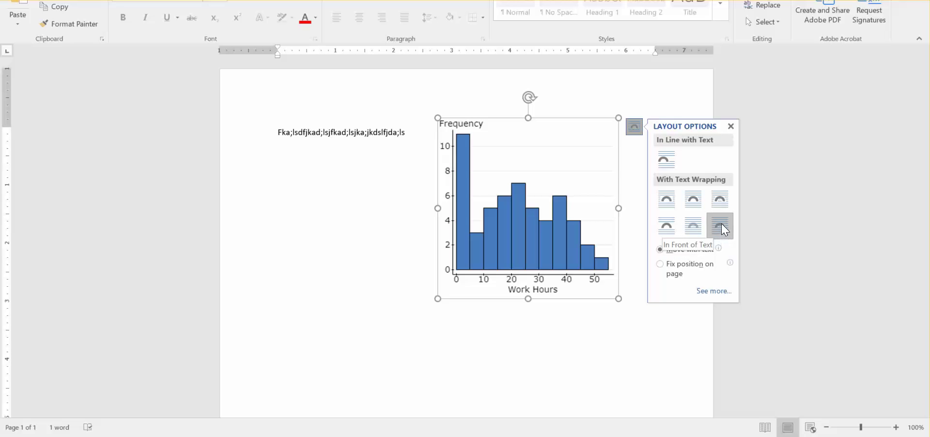
click(666, 166)
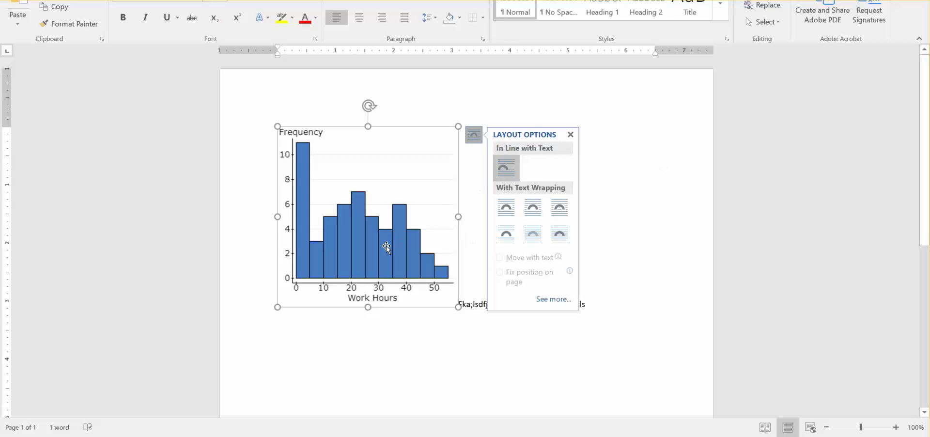
click(571, 134)
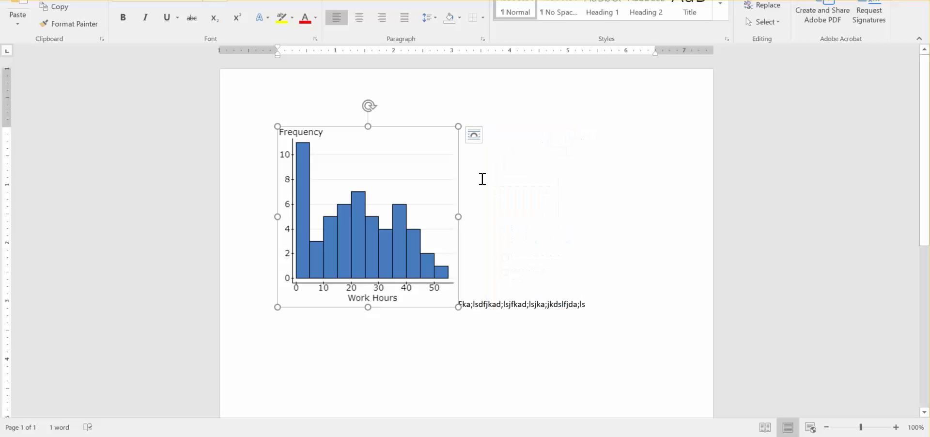
Step: Move the in-line histogram along the text line to the end of the sample text
drag(439, 266, 504, 234)
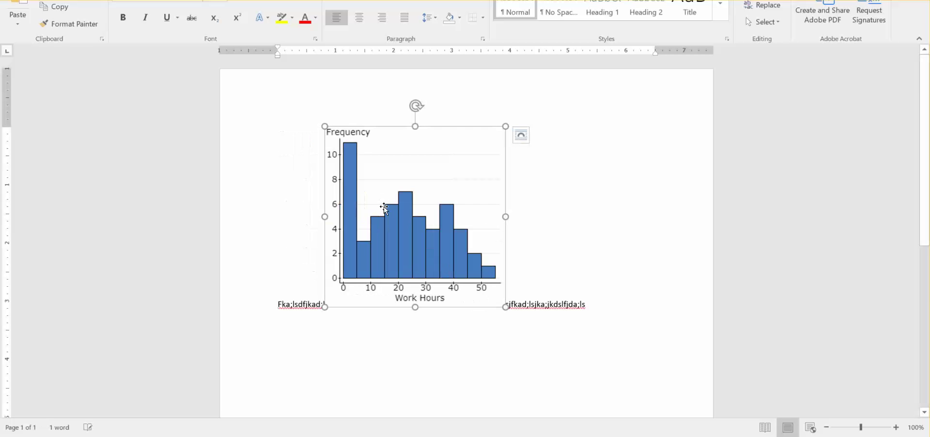
drag(385, 209, 529, 234)
drag(463, 213, 616, 225)
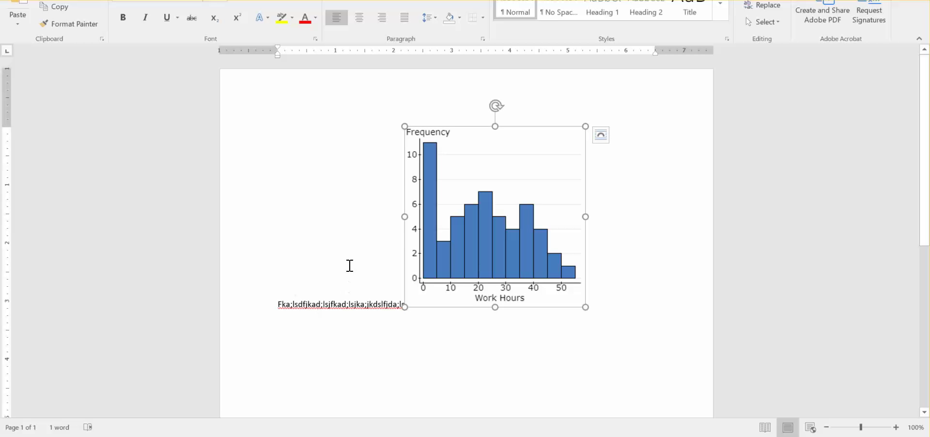
Step: Apply Square text wrapping to the histogram and place it to the right of the sample text
click(601, 135)
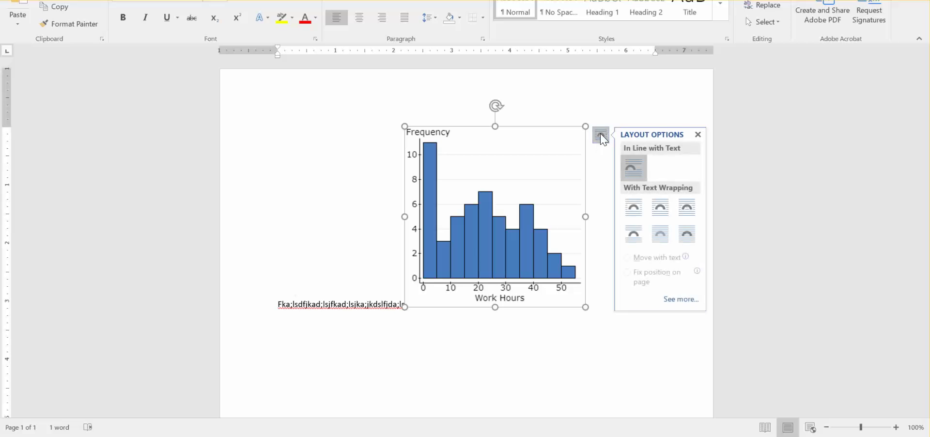
click(630, 208)
drag(509, 197, 566, 187)
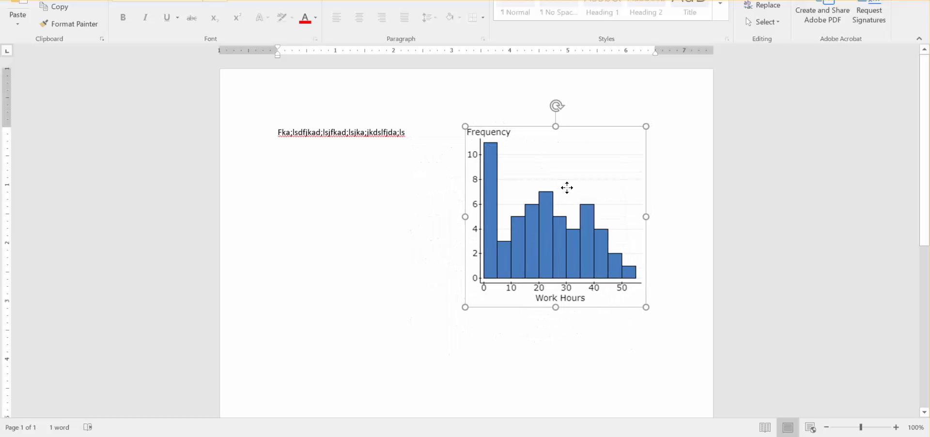
Step: Enlarge the histogram proportionally to about 3.8 inches wide and reposition it to the right of the sample text
drag(462, 308, 421, 324)
drag(520, 223, 558, 213)
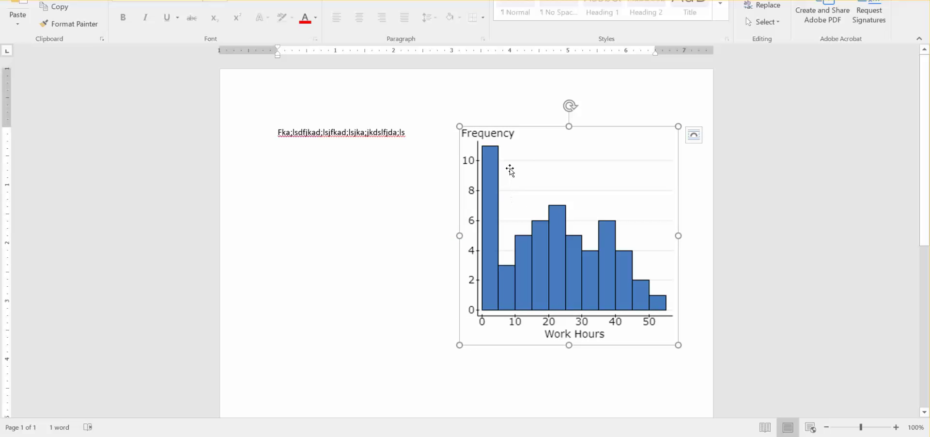